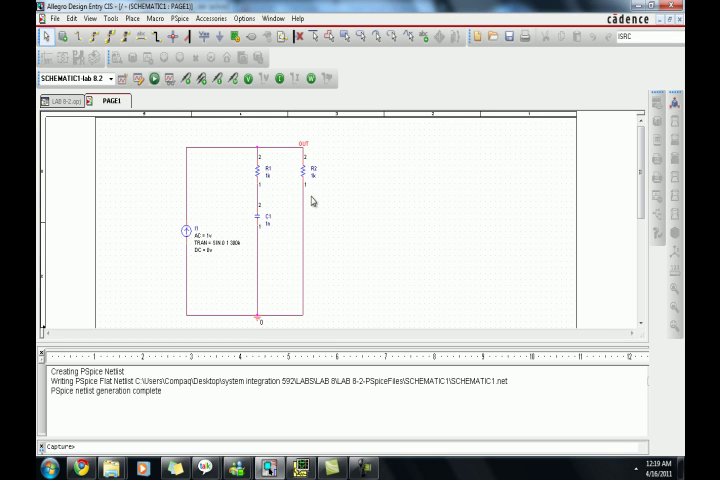
Step: Open the Place Part panel and scroll the library list down to the analog libraries
click(64, 37)
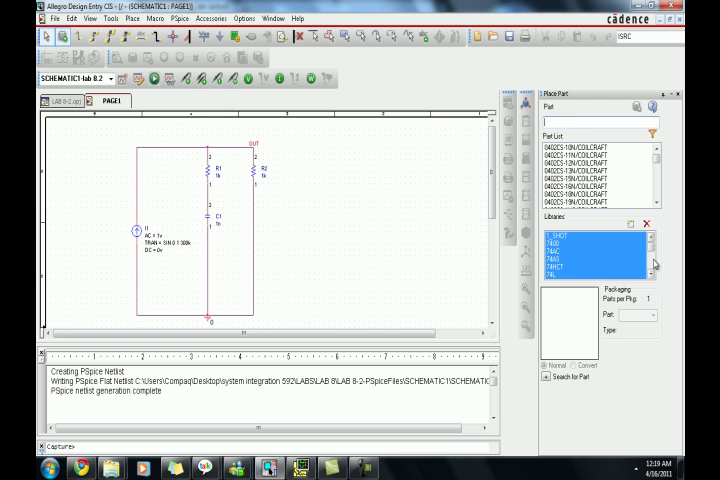
click(652, 274)
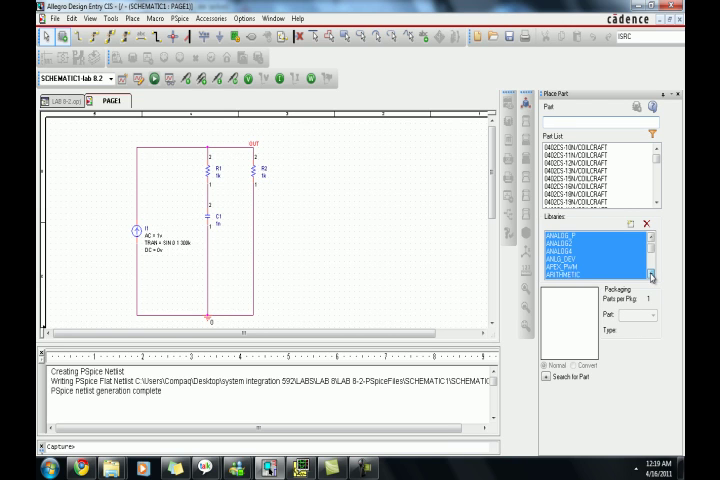
click(652, 274)
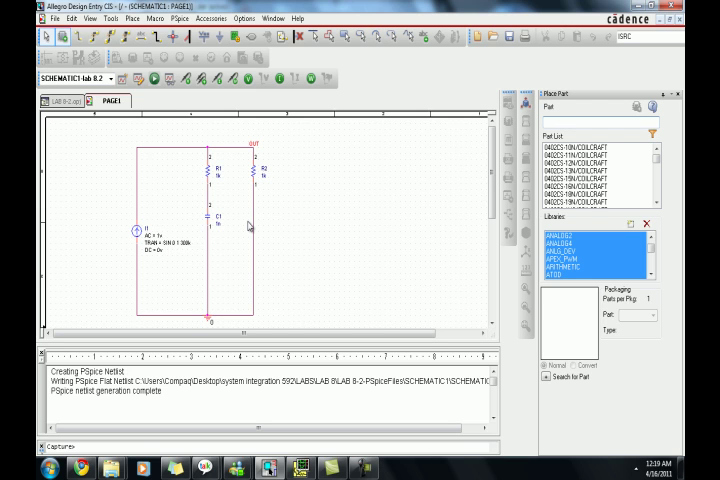
Step: Set the 30 µs transient profile's maximum step size to 0.1u and accept it
click(139, 79)
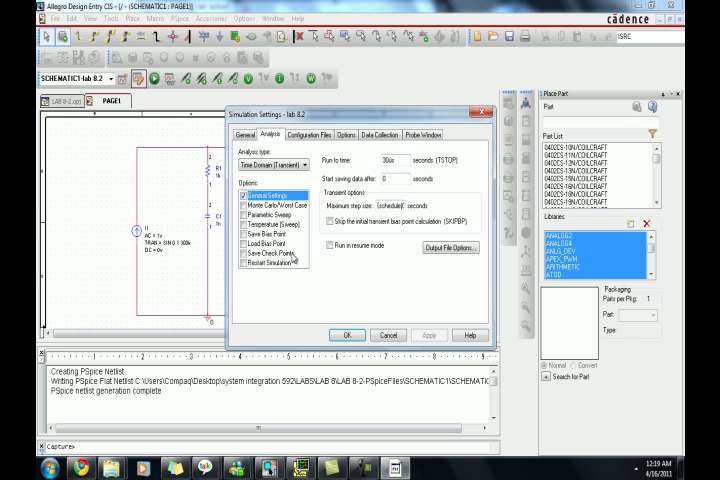
double_click(388, 205)
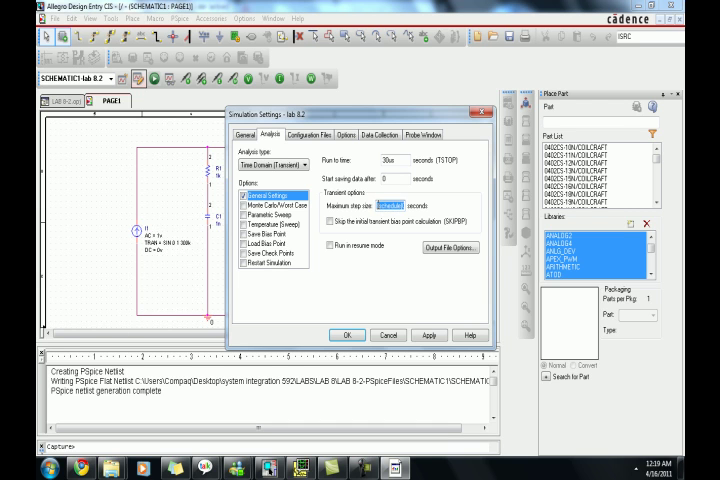
key(BackSpace)
text(0.1U)
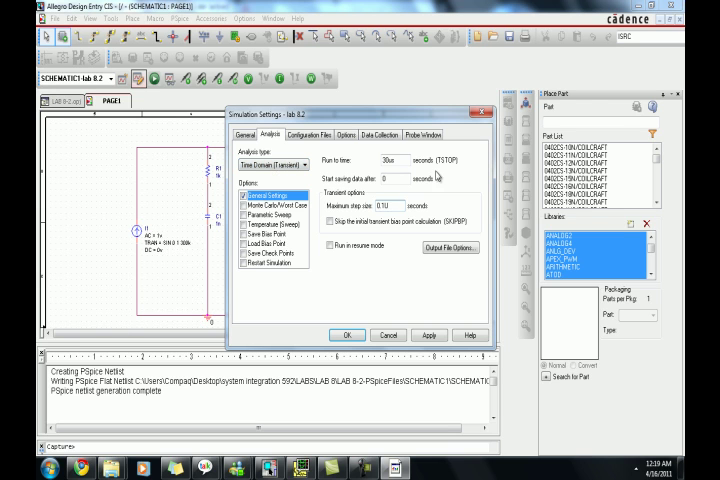
click(428, 335)
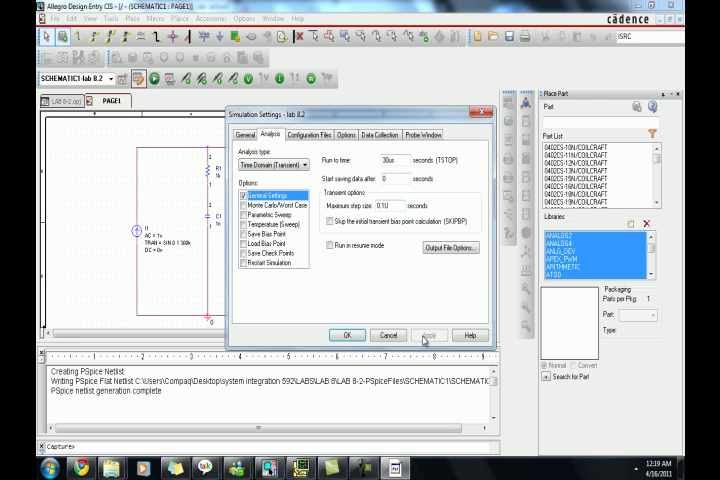
click(347, 335)
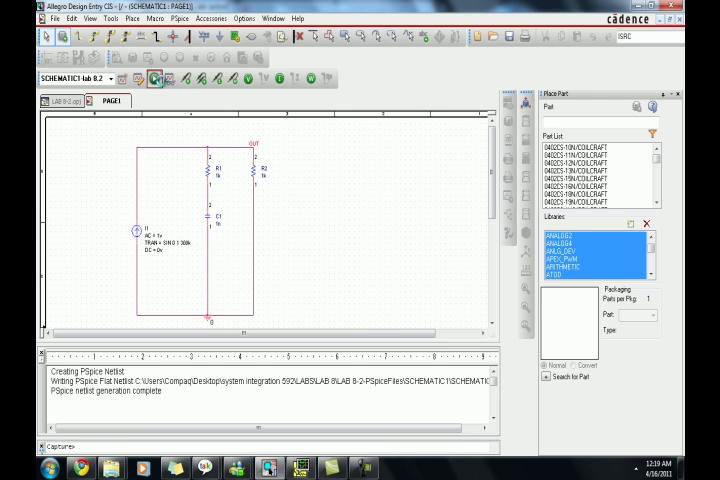
Step: Run PSpice, dismiss the colour-scheme prompt, and bring up the empty 0–30 µs simulator plot
click(158, 79)
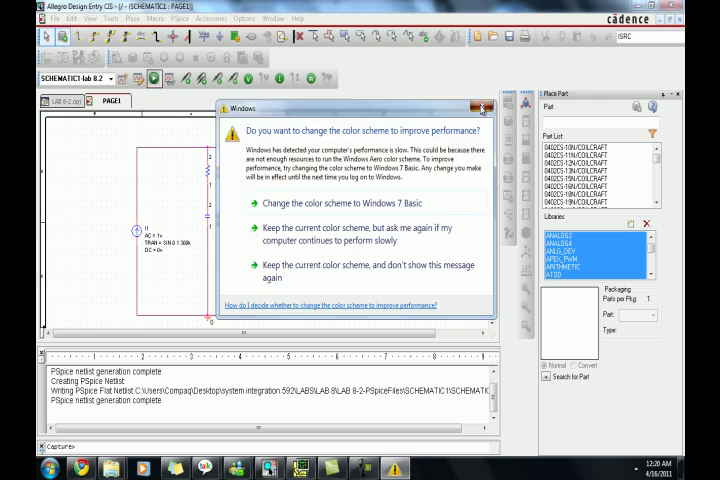
key(Escape)
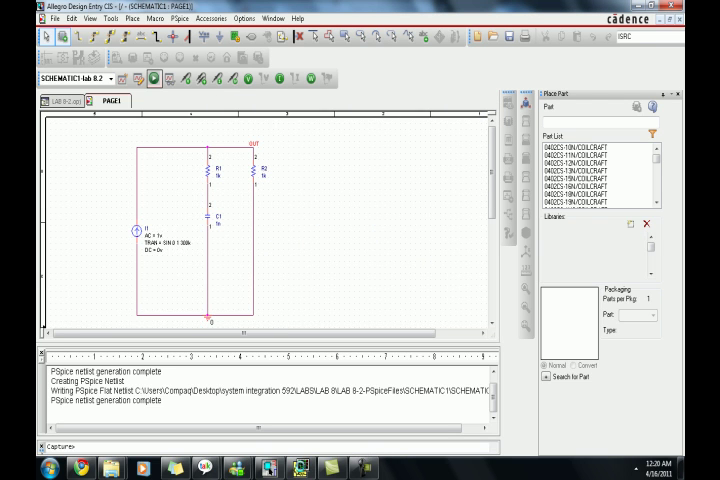
mouse_move(300, 467)
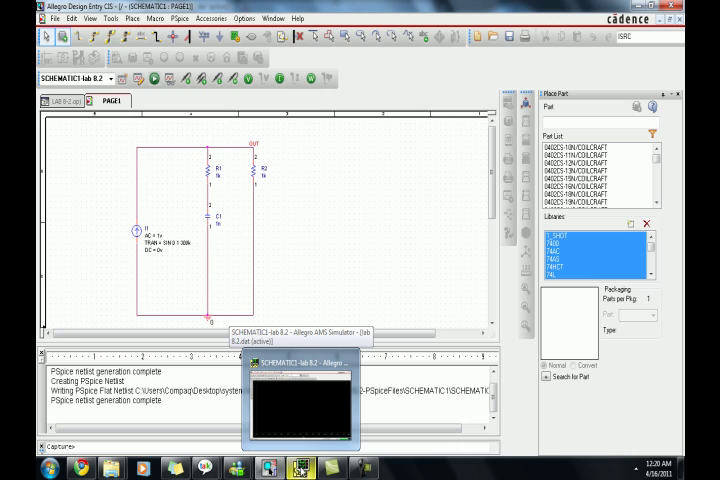
click(300, 468)
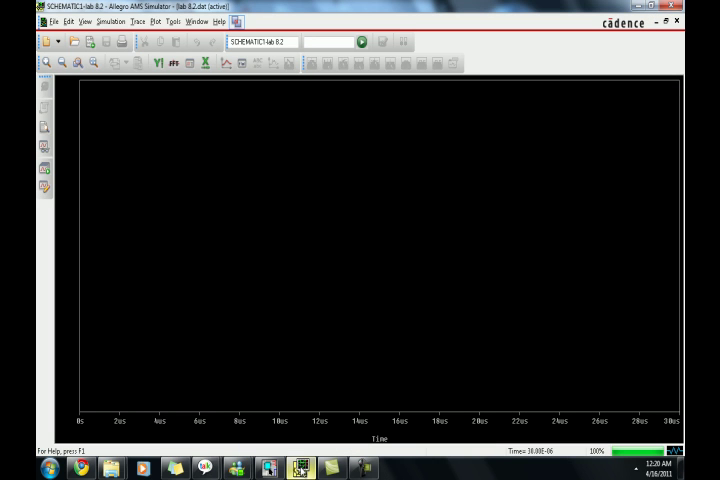
Step: Plot the V(OUT) trace over 0–30 µs and restore the plot window to a smaller size
click(228, 64)
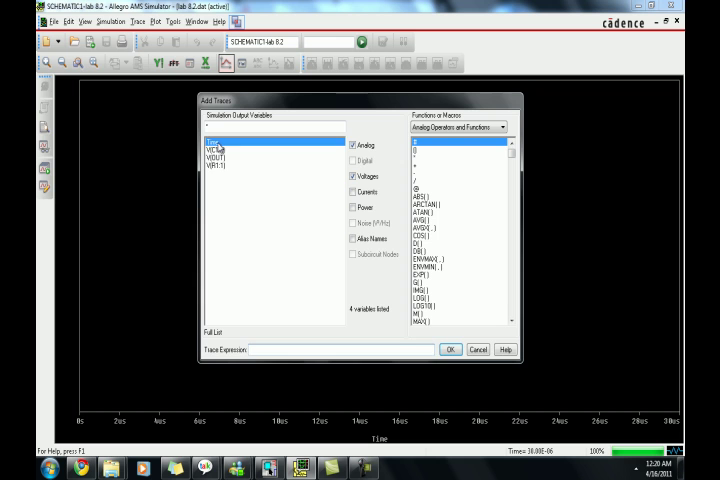
click(215, 158)
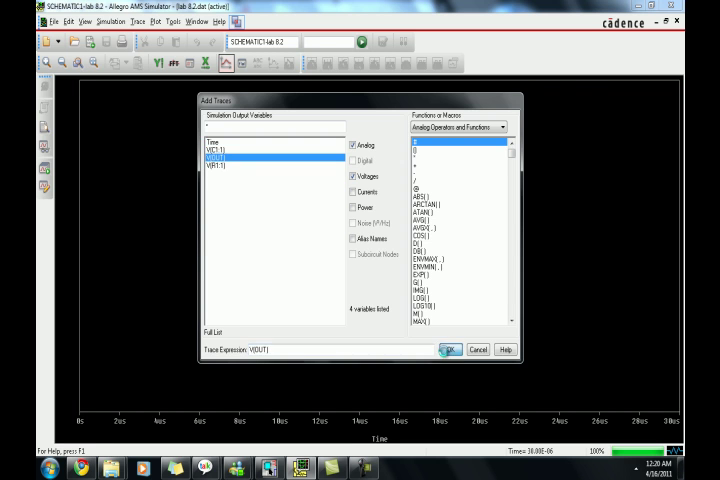
click(449, 349)
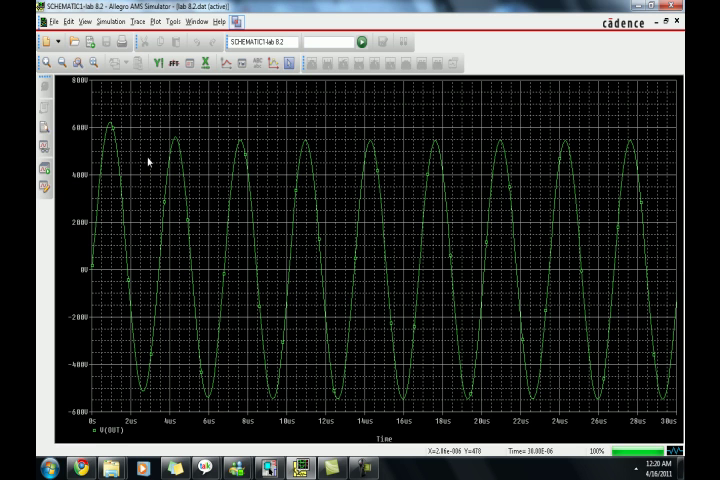
double_click(380, 15)
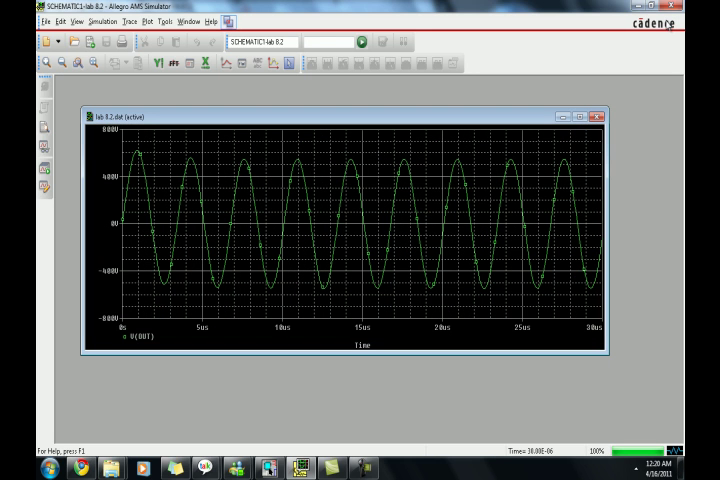
Step: Close the plot, return to the schematic, and change the maximum step size to a scheduled 10u
click(597, 117)
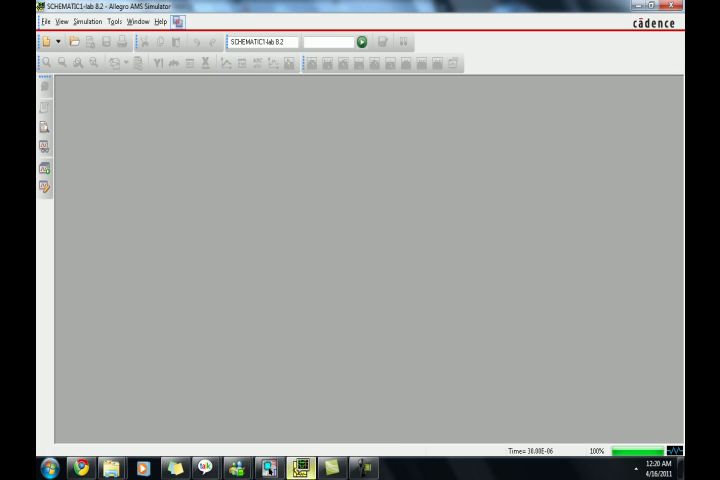
click(272, 468)
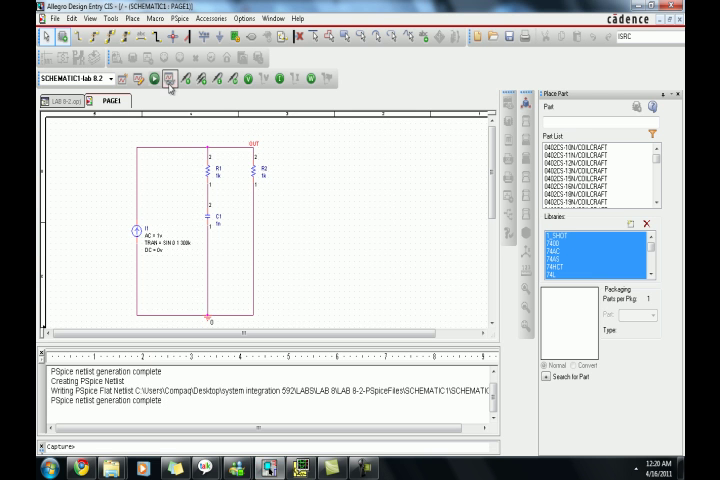
click(139, 79)
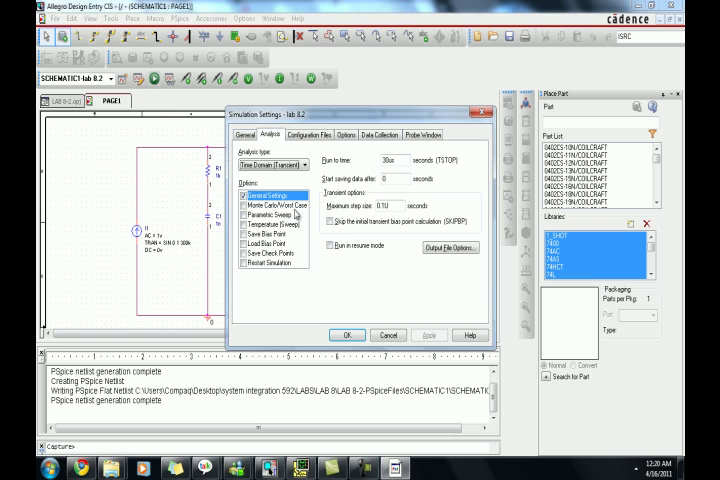
double_click(388, 206)
key(Delete)
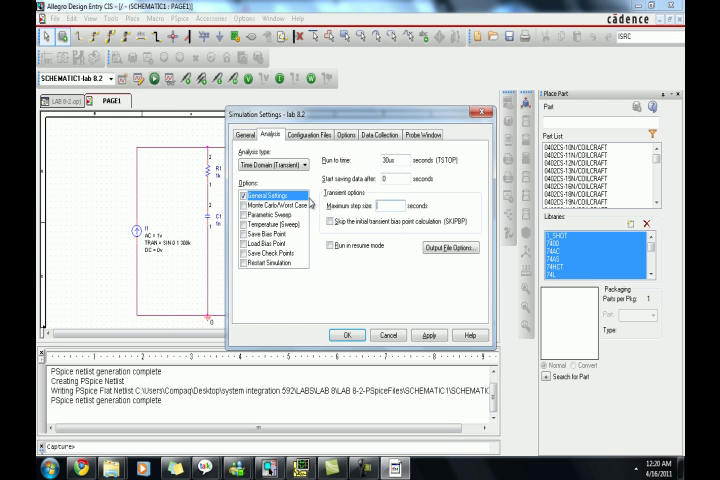
text(10u)
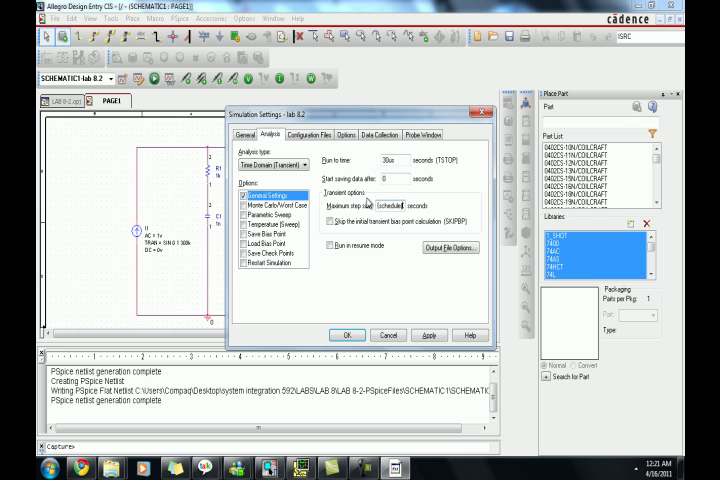
text(1,0)
text(u,0.1u)
text())
click(428, 335)
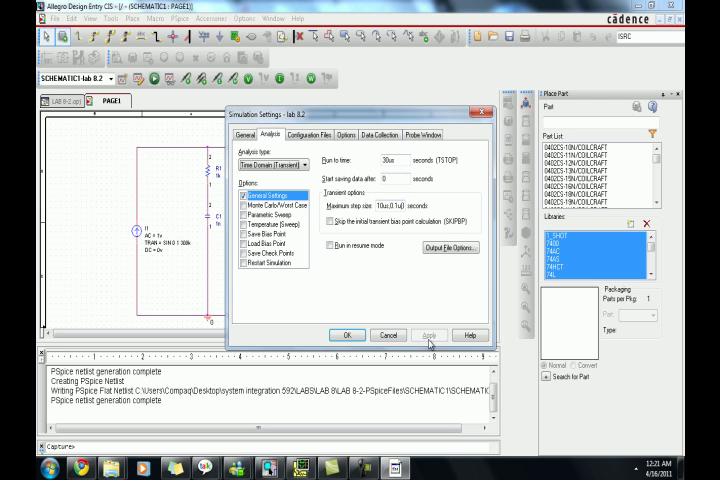
click(346, 335)
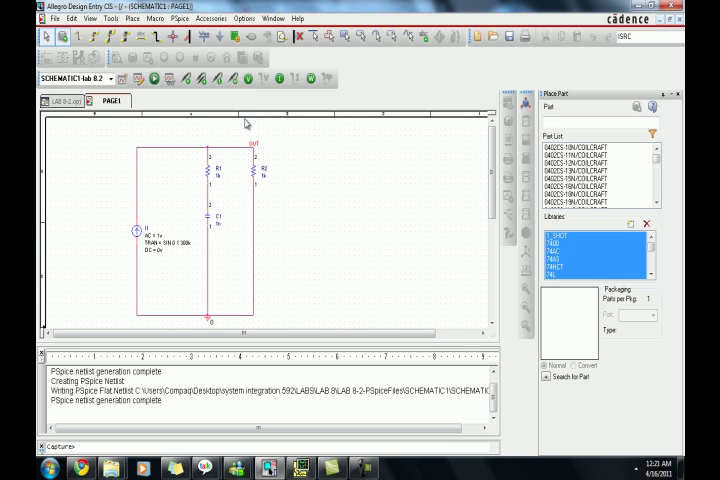
Step: Rerun the simulation and plot V(I1:-) from the alias-name signal list, then return to Capture
click(153, 78)
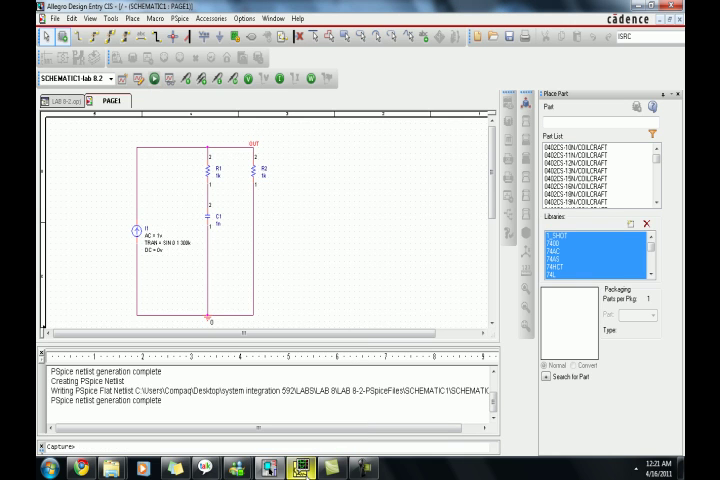
click(300, 468)
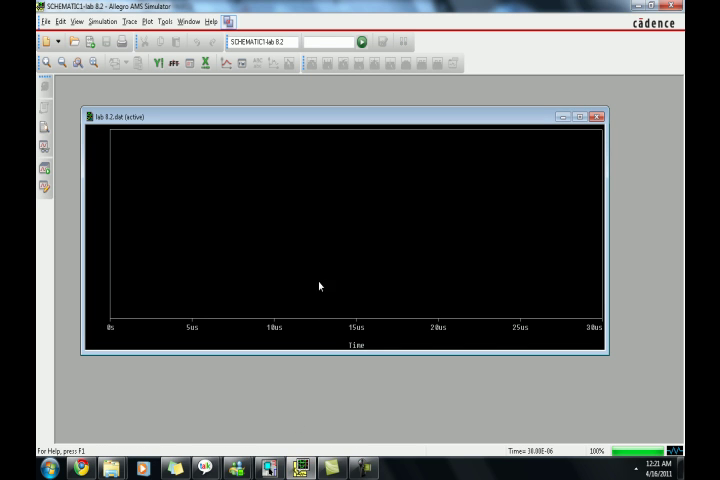
click(226, 63)
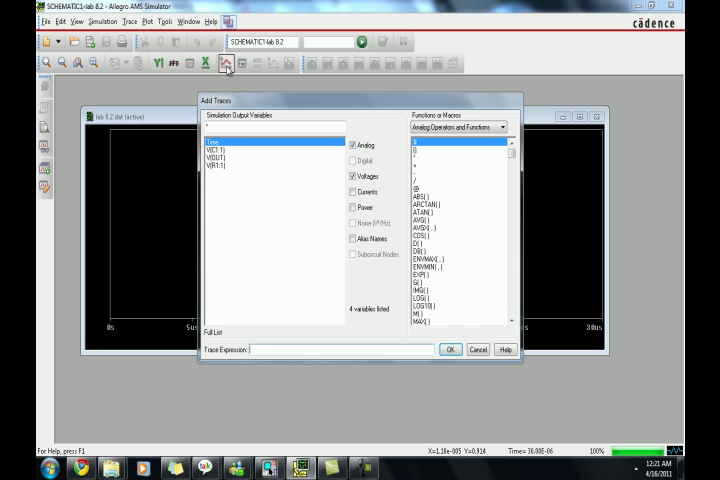
click(352, 239)
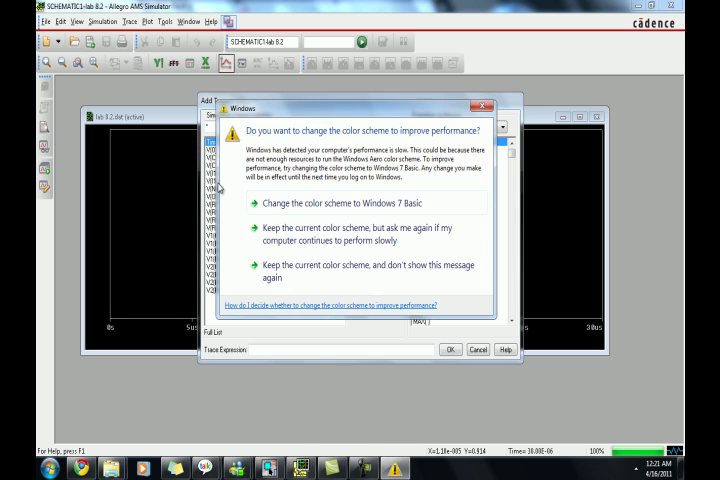
click(483, 107)
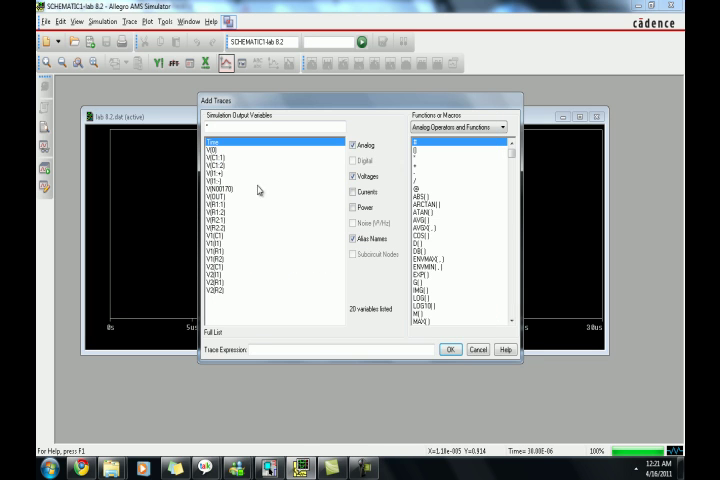
double_click(211, 183)
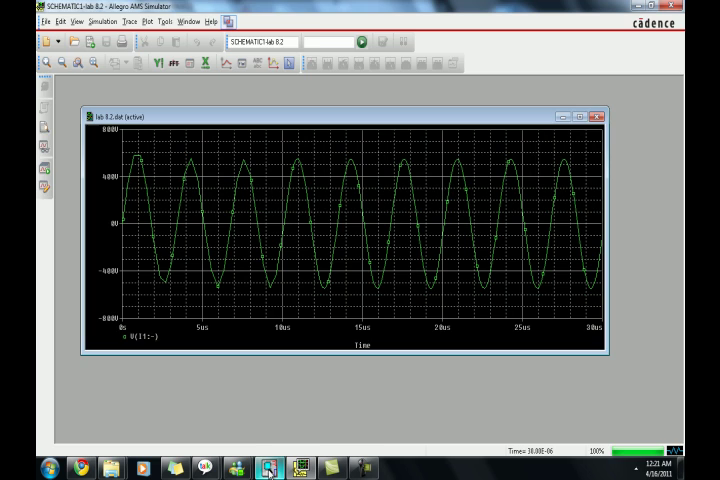
click(270, 468)
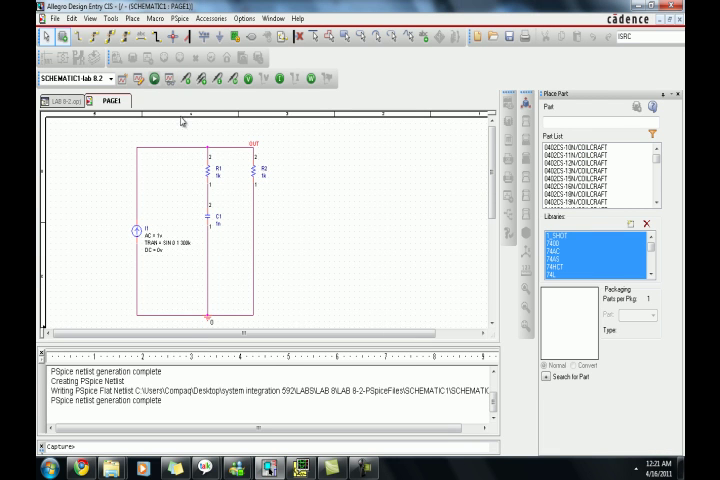
Step: Open the lab 8.2.dat results and maximize the V(I1:-) plot window
click(171, 80)
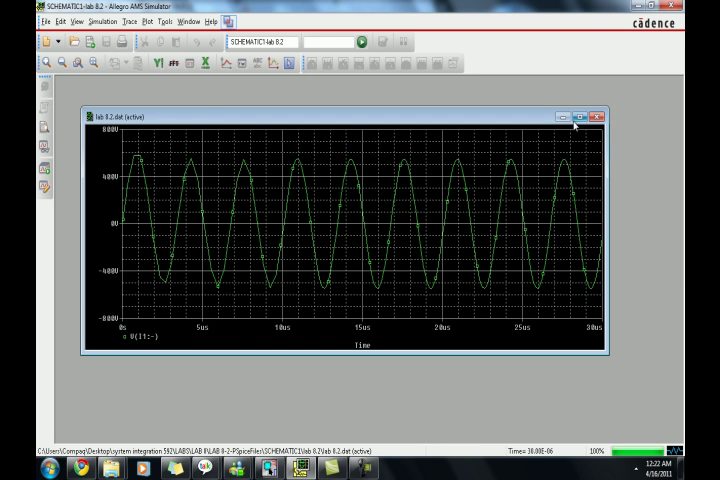
click(580, 117)
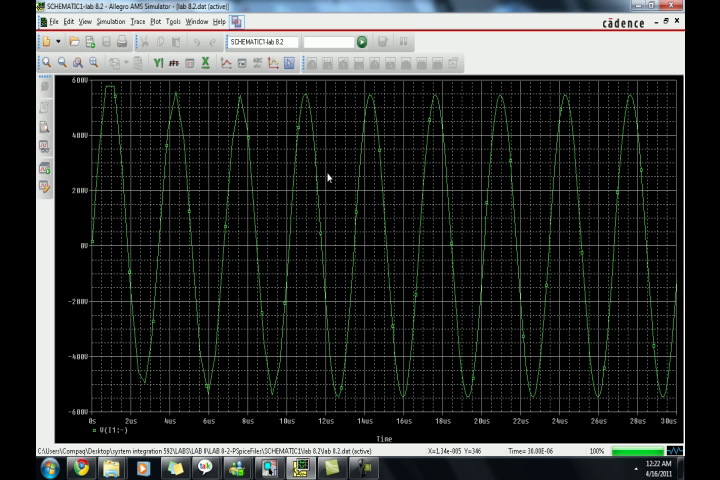